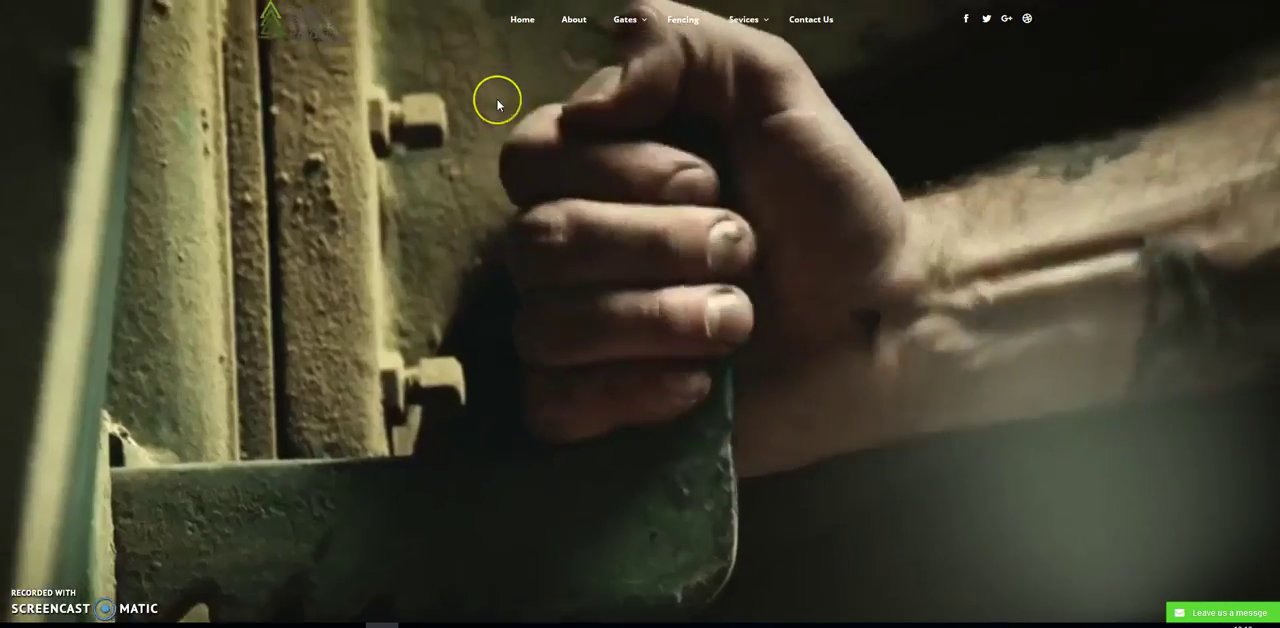
{"action": "scroll", "coordinate": [498, 105], "scroll_direction": "down", "scroll_amount": 3}
{"action": "scroll", "coordinate": [498, 105], "scroll_direction": "down", "scroll_amount": 3}
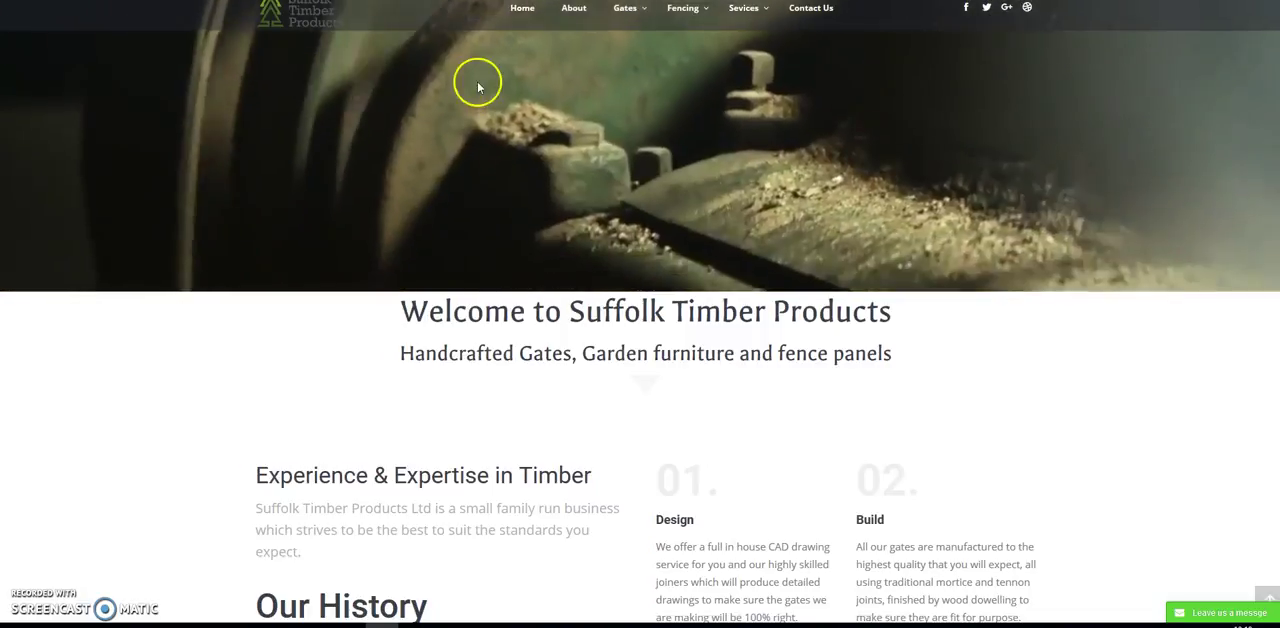
{"action": "scroll", "coordinate": [493, 93], "scroll_direction": "down", "scroll_amount": 2}
{"action": "scroll", "coordinate": [493, 93], "scroll_direction": "down", "scroll_amount": 2}
{"action": "scroll", "coordinate": [493, 93], "scroll_direction": "down", "scroll_amount": 2}
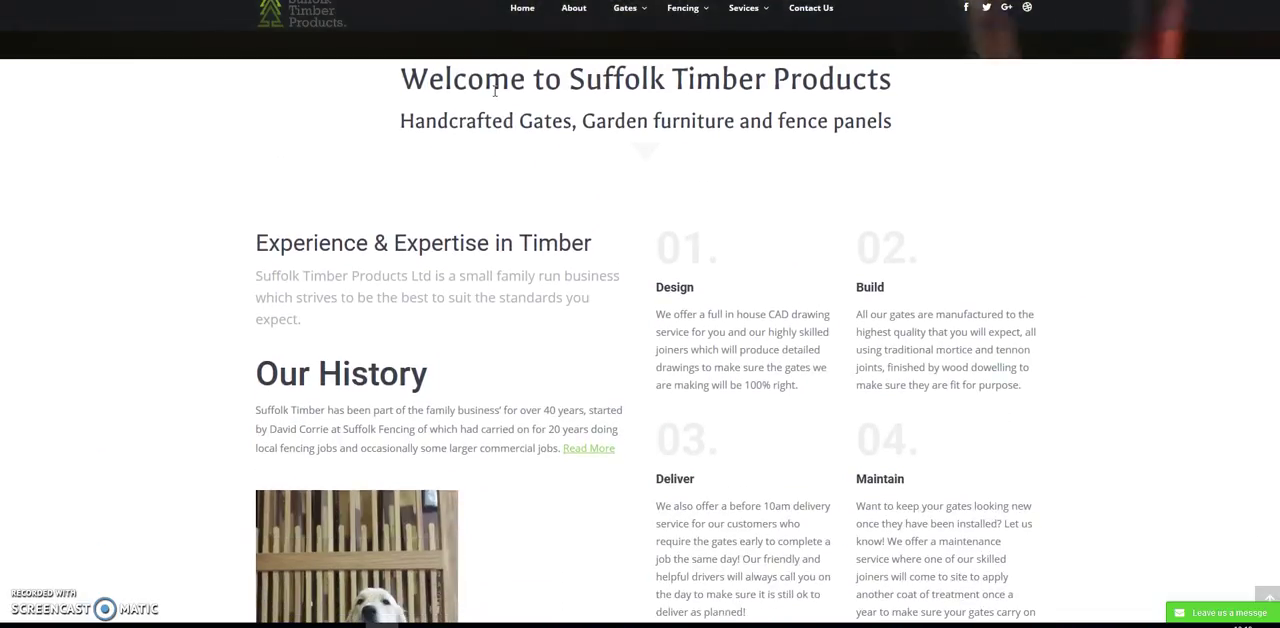
{"action": "scroll", "coordinate": [493, 93], "scroll_direction": "down", "scroll_amount": 1}
{"action": "scroll", "coordinate": [466, 91], "scroll_direction": "up", "scroll_amount": 1}
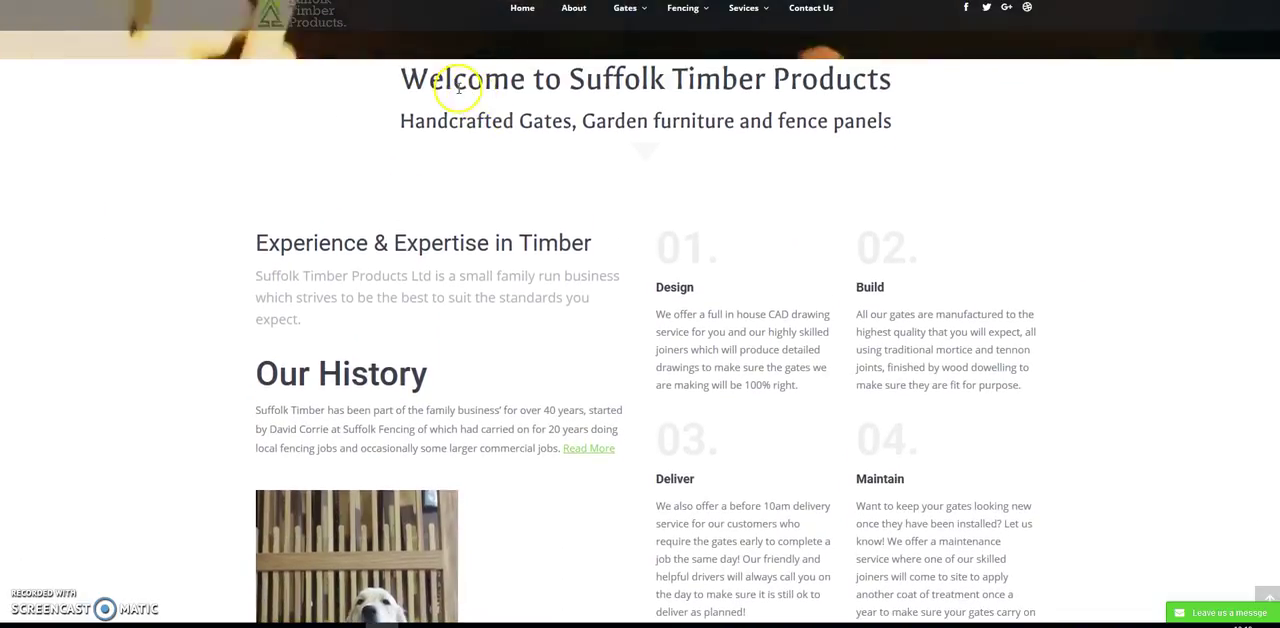
{"action": "scroll", "coordinate": [628, 292], "scroll_direction": "down", "scroll_amount": 2}
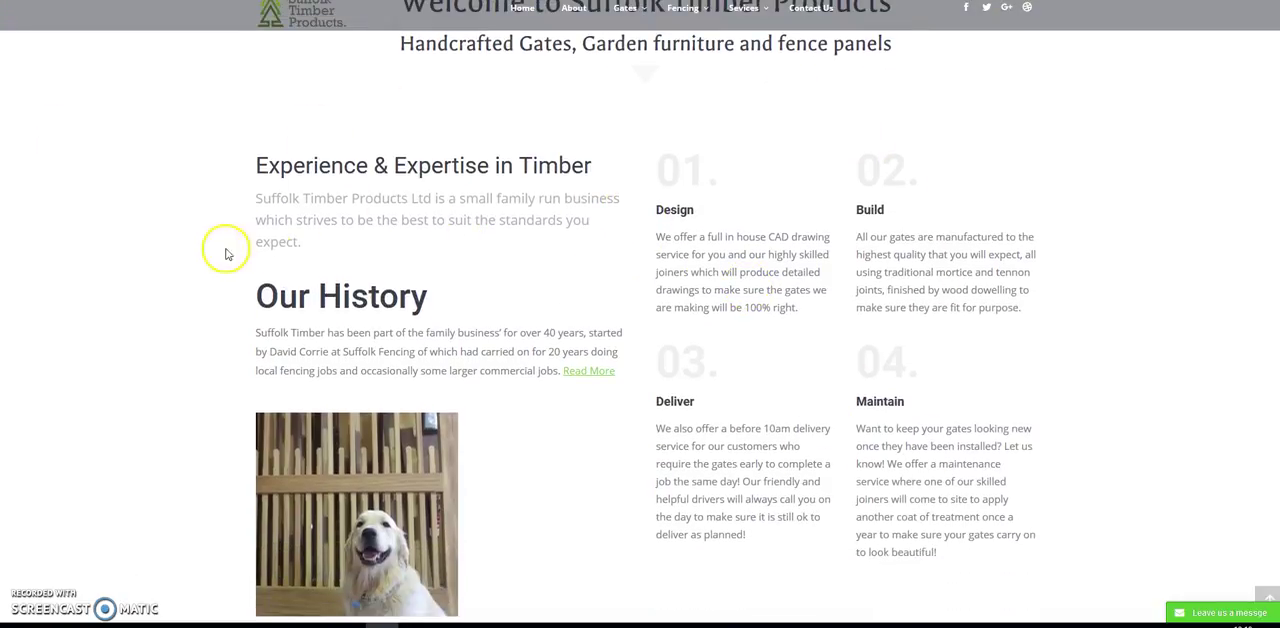
{"action": "scroll", "coordinate": [397, 298], "scroll_direction": "down", "scroll_amount": 2}
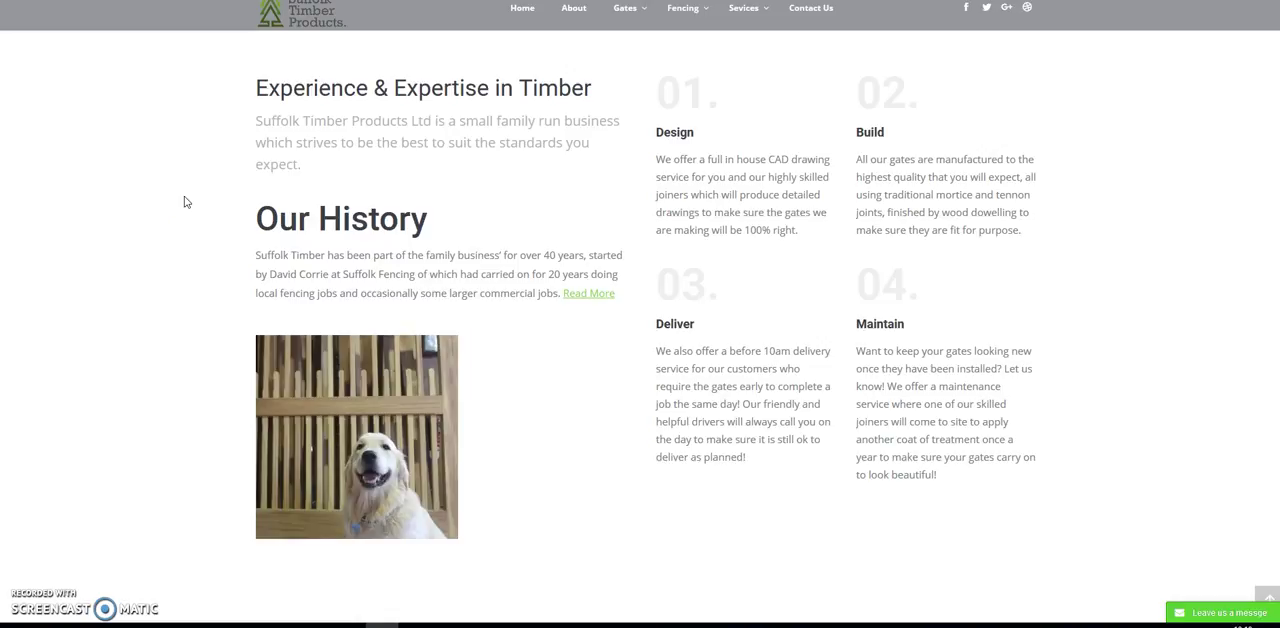
{"action": "scroll", "coordinate": [184, 202], "scroll_direction": "down", "scroll_amount": 2}
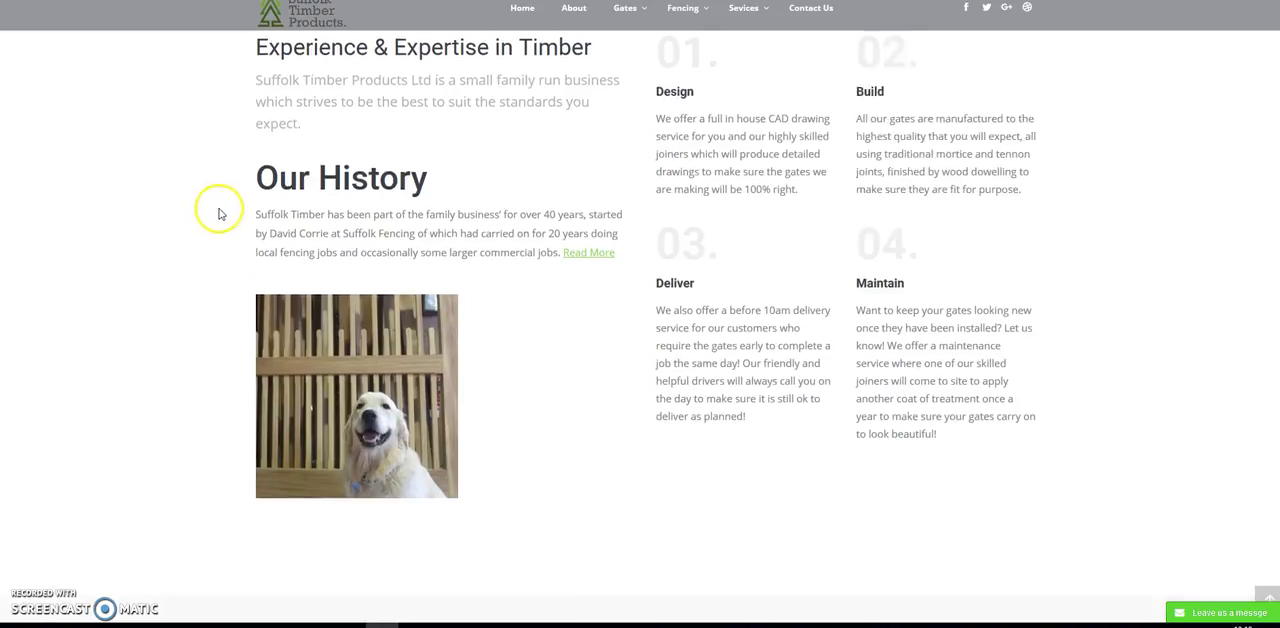
{"action": "scroll", "coordinate": [290, 195], "scroll_direction": "down", "scroll_amount": 8}
{"action": "scroll", "coordinate": [285, 115], "scroll_direction": "down", "scroll_amount": 8}
{"action": "scroll", "coordinate": [510, 175], "scroll_direction": "up", "scroll_amount": 8}
{"action": "scroll", "coordinate": [510, 175], "scroll_direction": "down", "scroll_amount": 8}
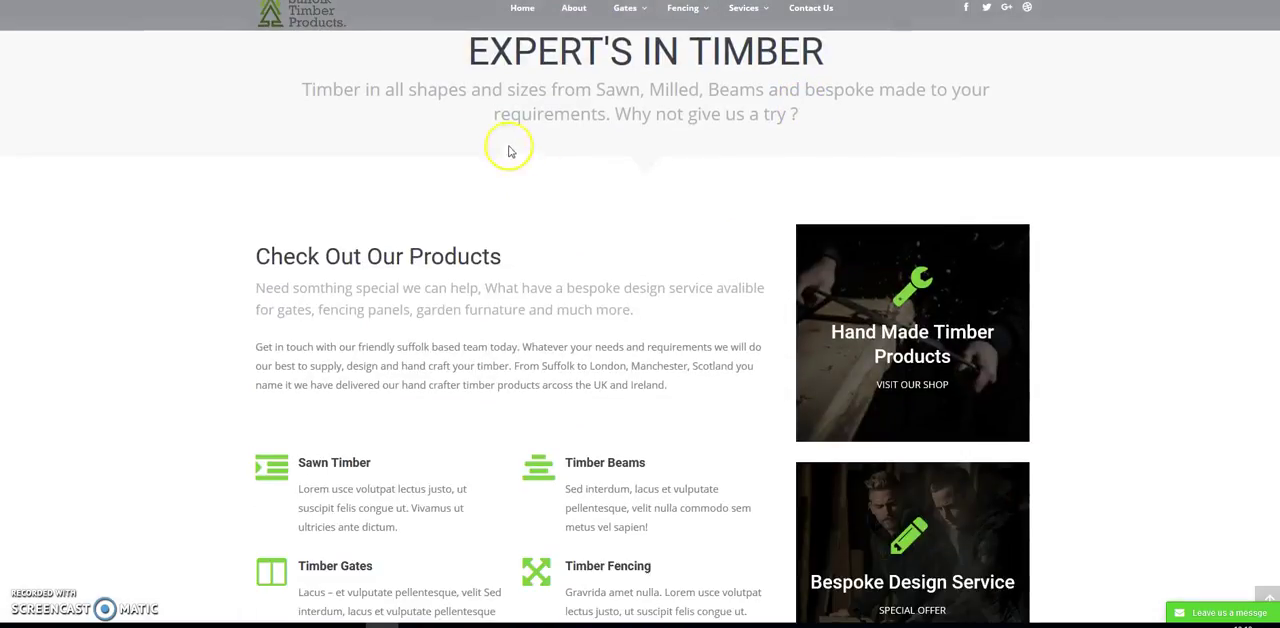
{"action": "scroll", "coordinate": [555, 85], "scroll_direction": "up", "scroll_amount": 1}
{"action": "scroll", "coordinate": [560, 80], "scroll_direction": "down", "scroll_amount": 1}
{"action": "scroll", "coordinate": [450, 180], "scroll_direction": "down", "scroll_amount": 5}
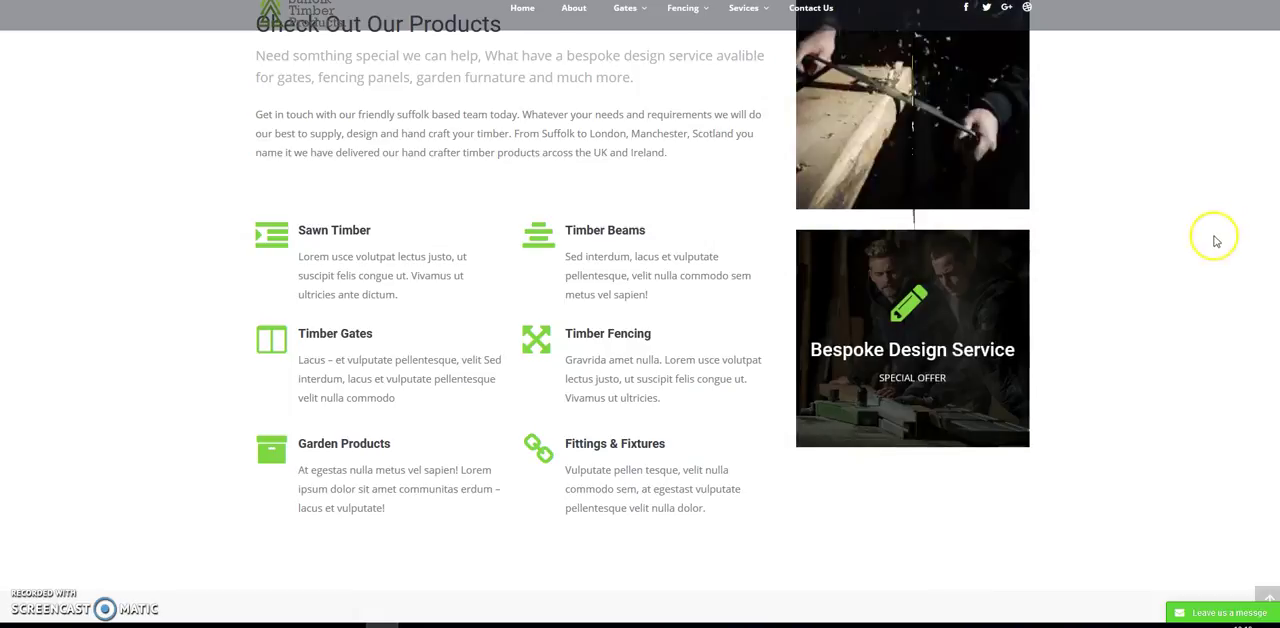
{"action": "scroll", "coordinate": [1238, 288], "scroll_direction": "down", "scroll_amount": 3}
{"action": "scroll", "coordinate": [1225, 280], "scroll_direction": "down", "scroll_amount": 3}
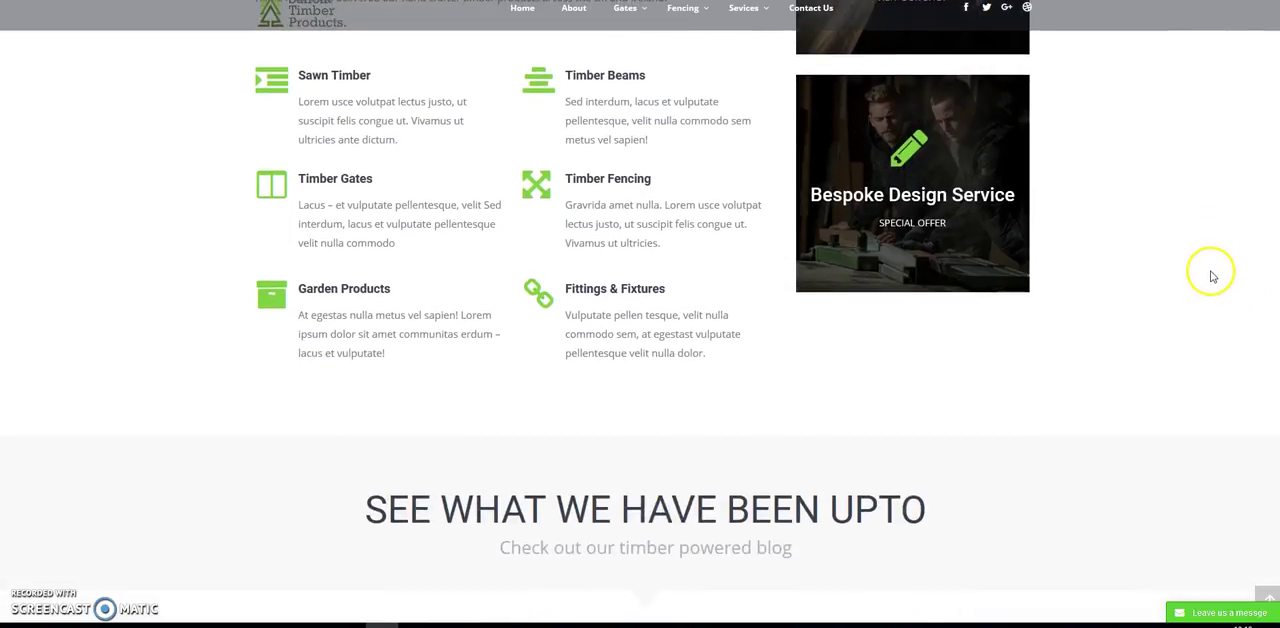
{"action": "scroll", "coordinate": [1220, 278], "scroll_direction": "down", "scroll_amount": 3}
{"action": "scroll", "coordinate": [1212, 274], "scroll_direction": "down", "scroll_amount": 3}
{"action": "scroll", "coordinate": [1210, 272], "scroll_direction": "down", "scroll_amount": 3}
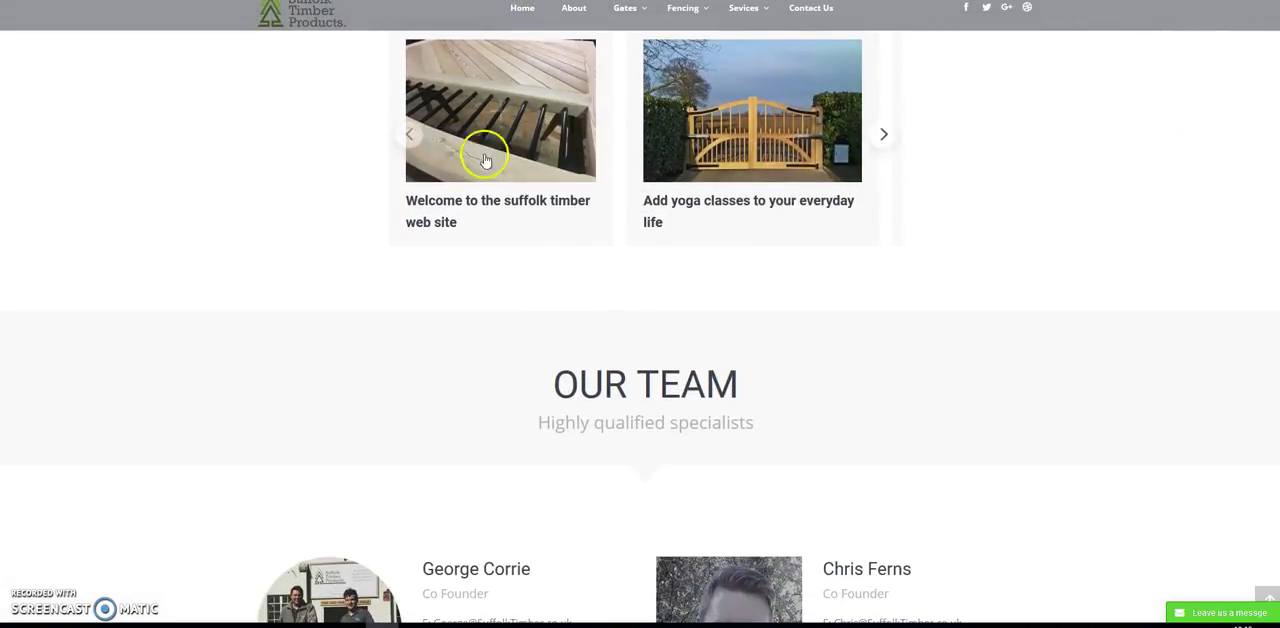
{"action": "scroll", "coordinate": [560, 210], "scroll_direction": "down", "scroll_amount": 4}
{"action": "scroll", "coordinate": [500, 170], "scroll_direction": "down", "scroll_amount": 3}
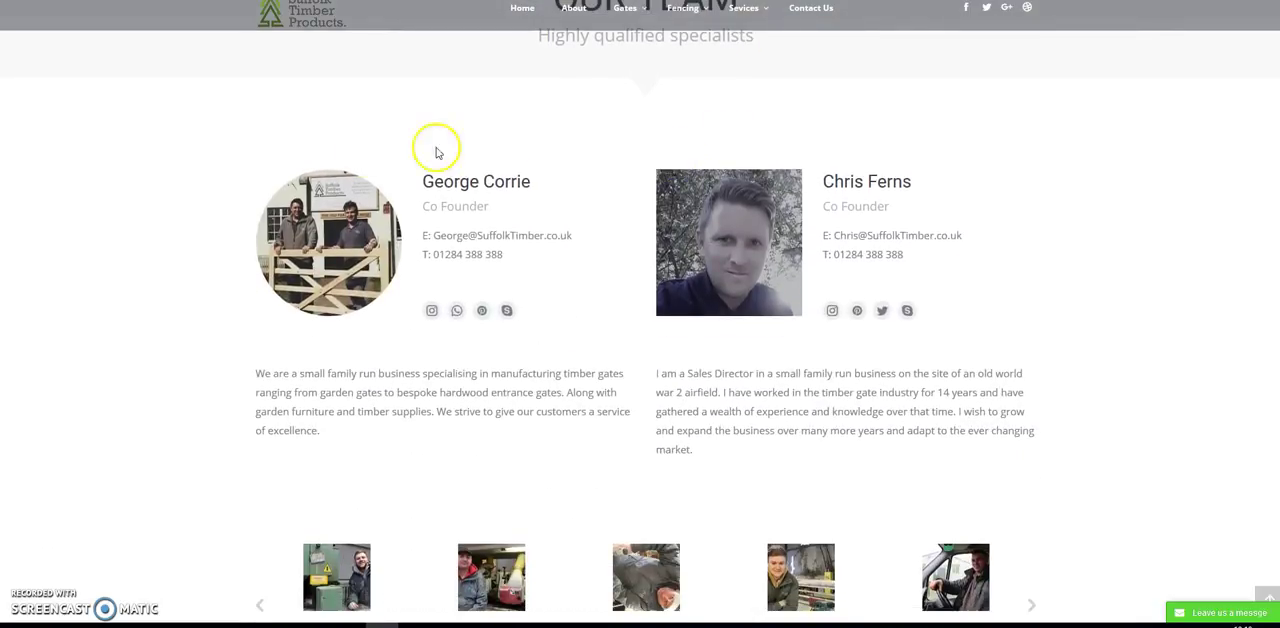
{"action": "scroll", "coordinate": [880, 310], "scroll_direction": "down", "scroll_amount": 3}
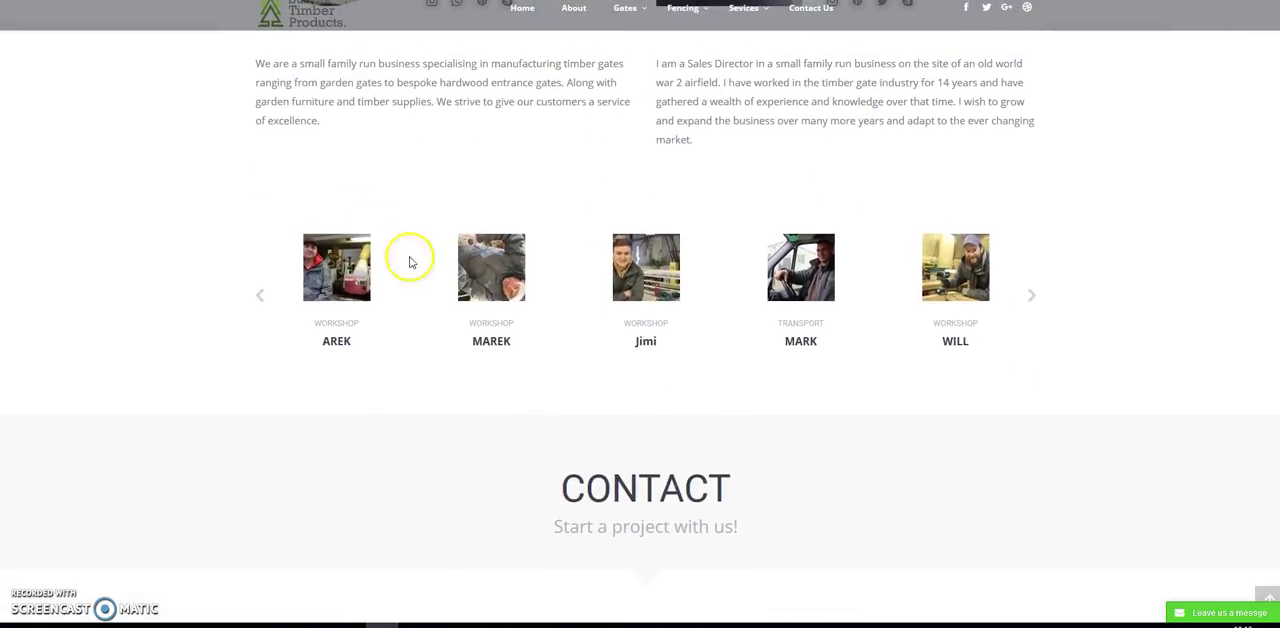
- Advance the staff carousel two places to show further team members
{"action": "left_click", "coordinate": [1033, 296]}
{"action": "left_click", "coordinate": [1033, 296]}
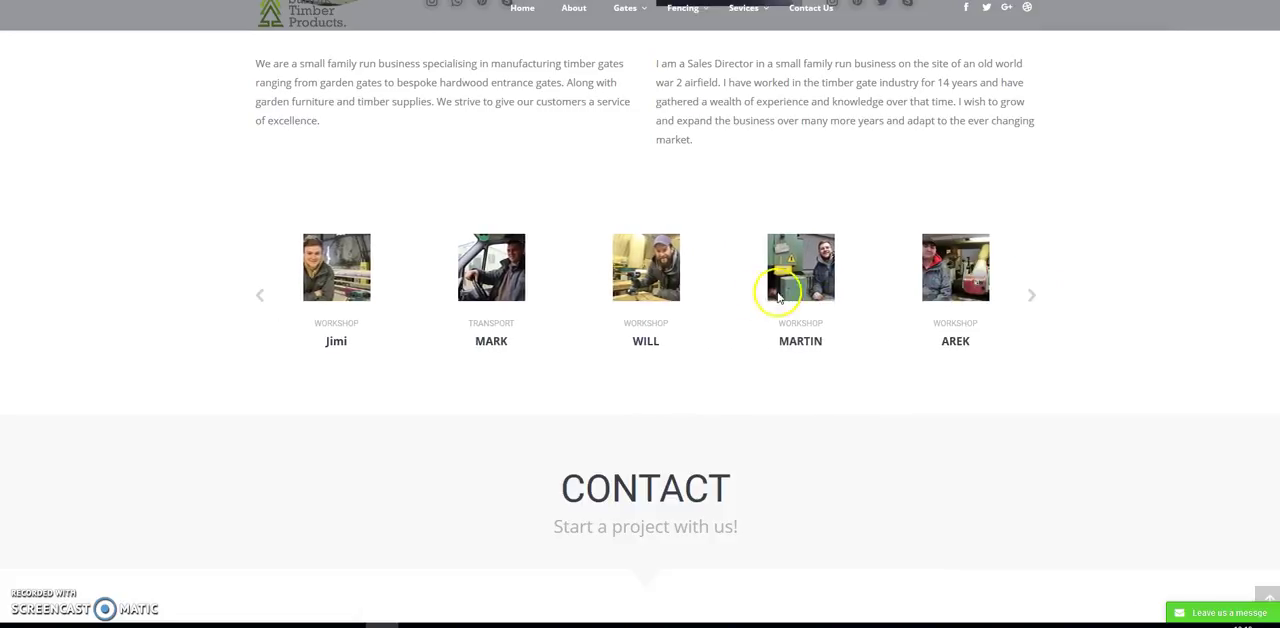
{"action": "scroll", "coordinate": [555, 278], "scroll_direction": "down", "scroll_amount": 4}
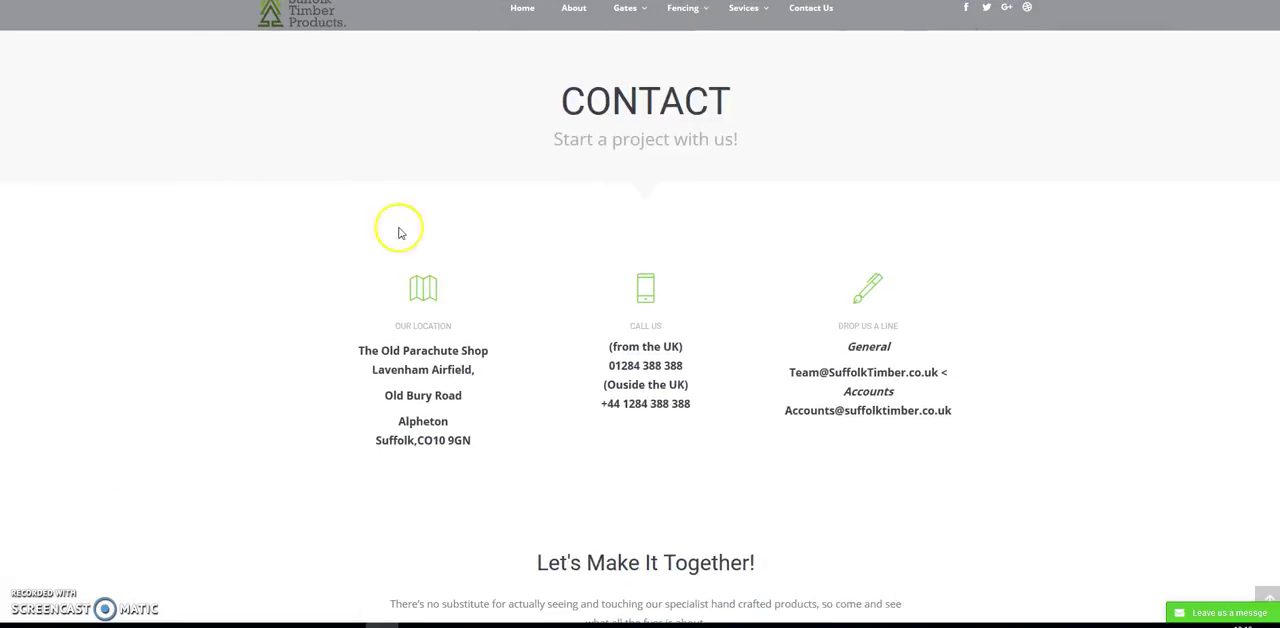
{"action": "scroll", "coordinate": [423, 193], "scroll_direction": "down", "scroll_amount": 3}
{"action": "scroll", "coordinate": [320, 210], "scroll_direction": "down", "scroll_amount": 2}
{"action": "scroll", "coordinate": [282, 190], "scroll_direction": "down", "scroll_amount": 5}
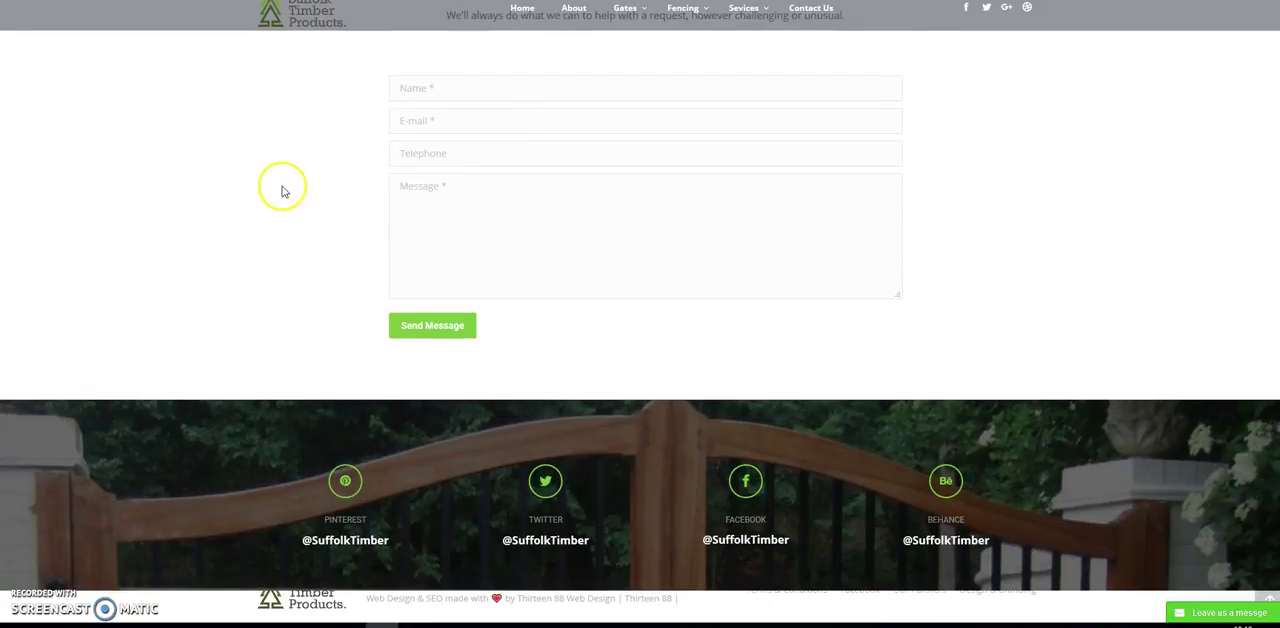
{"action": "scroll", "coordinate": [660, 285], "scroll_direction": "down", "scroll_amount": 1}
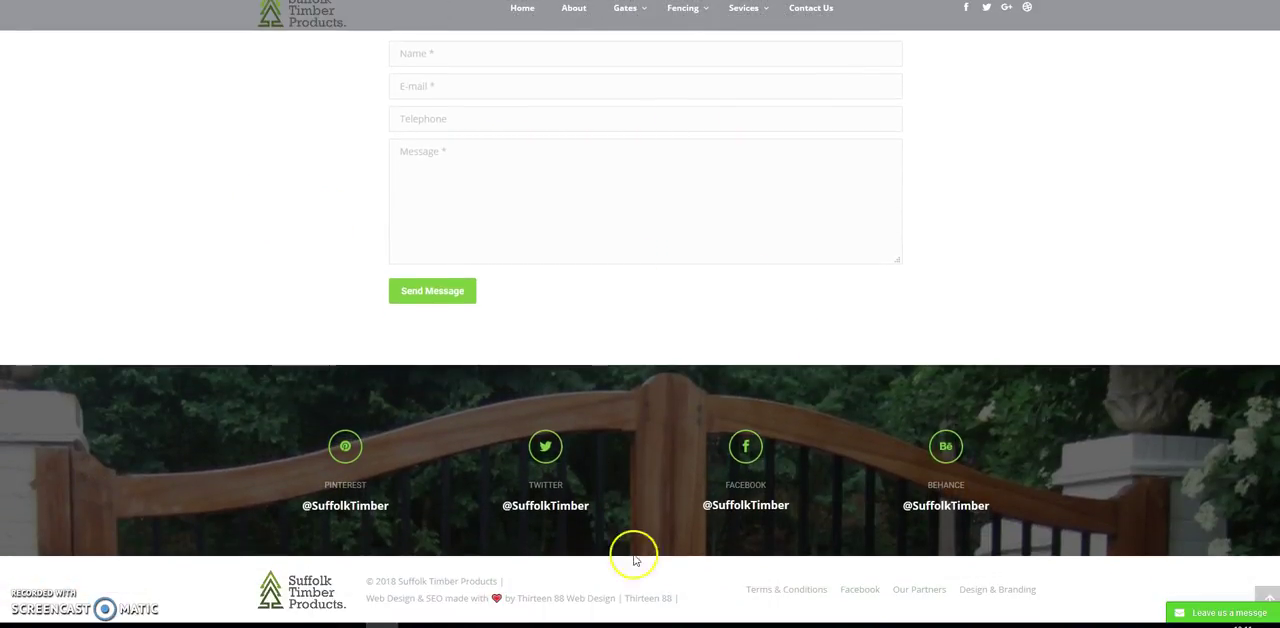
{"action": "scroll", "coordinate": [700, 530], "scroll_direction": "up", "scroll_amount": 2}
{"action": "scroll", "coordinate": [700, 490], "scroll_direction": "down", "scroll_amount": 1}
{"action": "scroll", "coordinate": [1090, 530], "scroll_direction": "up", "scroll_amount": 8}
{"action": "scroll", "coordinate": [1022, 435], "scroll_direction": "up", "scroll_amount": 8}
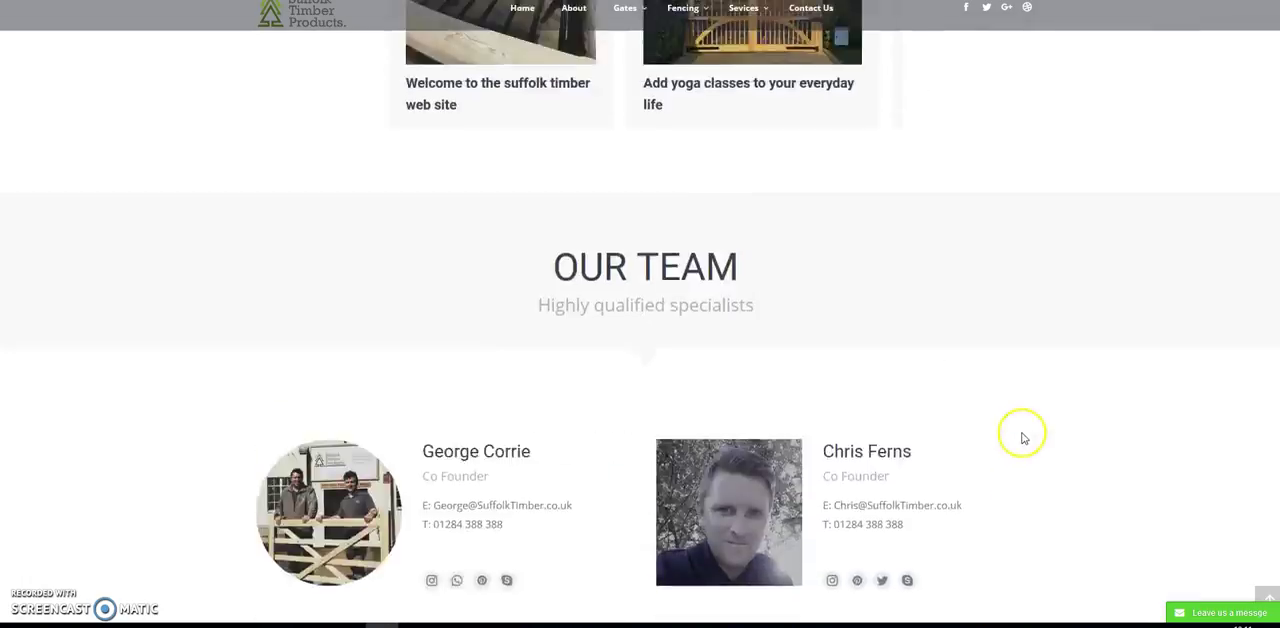
{"action": "scroll", "coordinate": [1022, 435], "scroll_direction": "up", "scroll_amount": 8}
{"action": "scroll", "coordinate": [1022, 435], "scroll_direction": "up", "scroll_amount": 8}
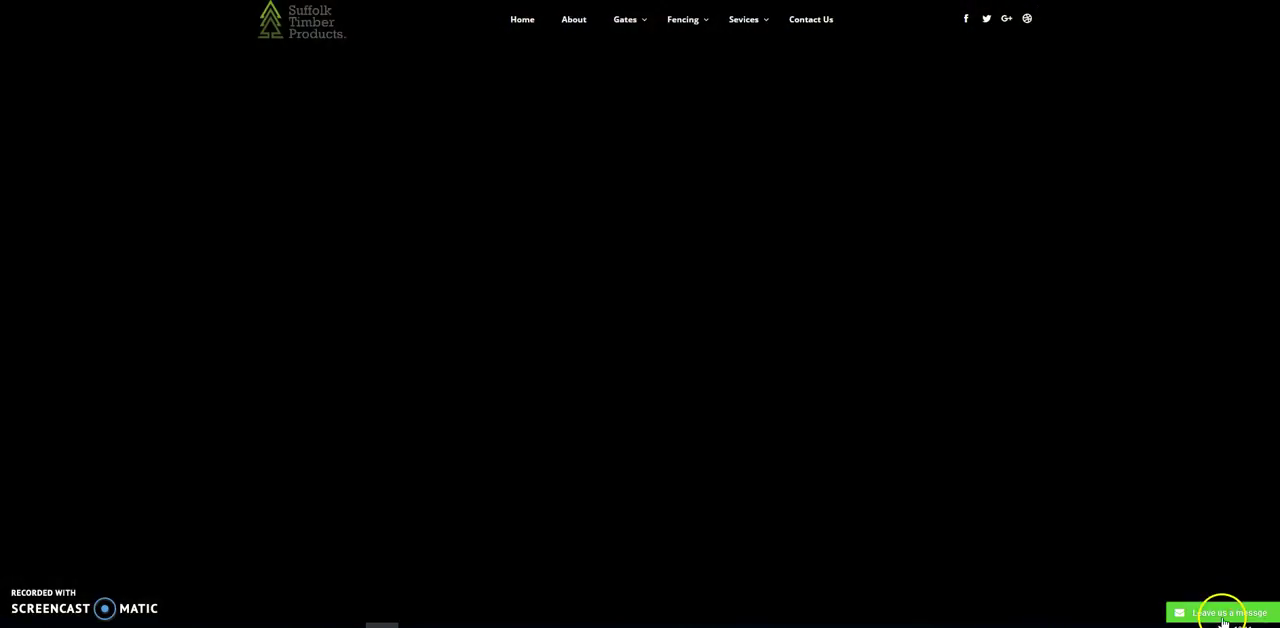
{"action": "left_click", "coordinate": [1220, 612]}
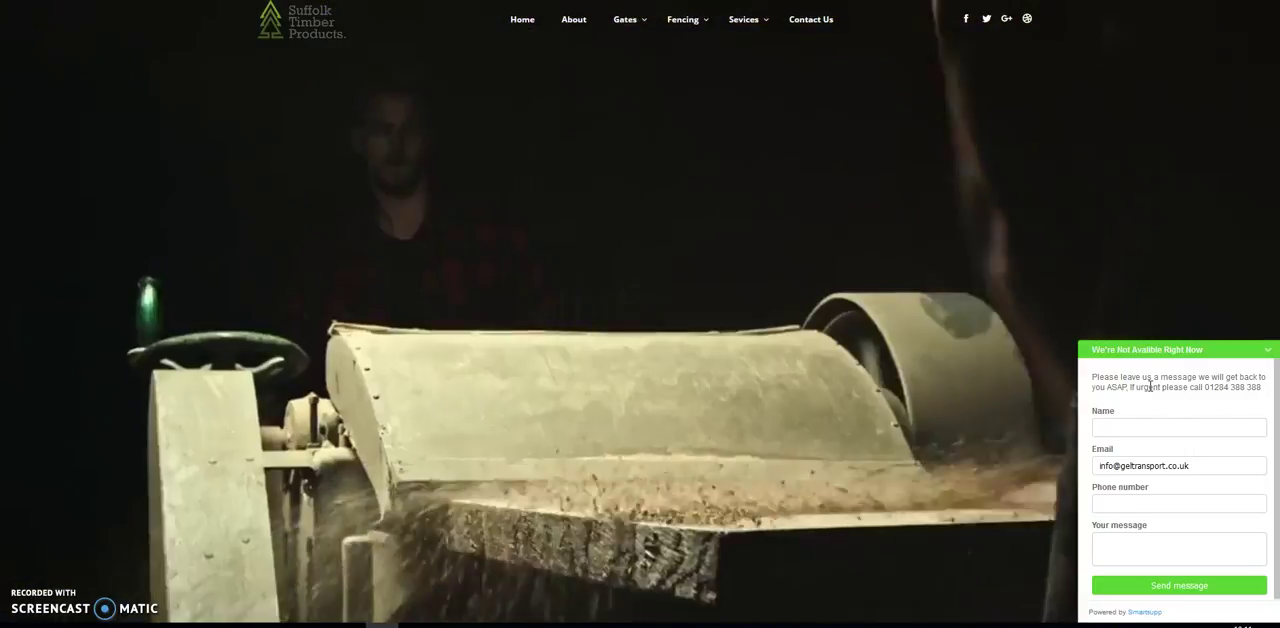
{"action": "left_click", "coordinate": [1187, 427]}
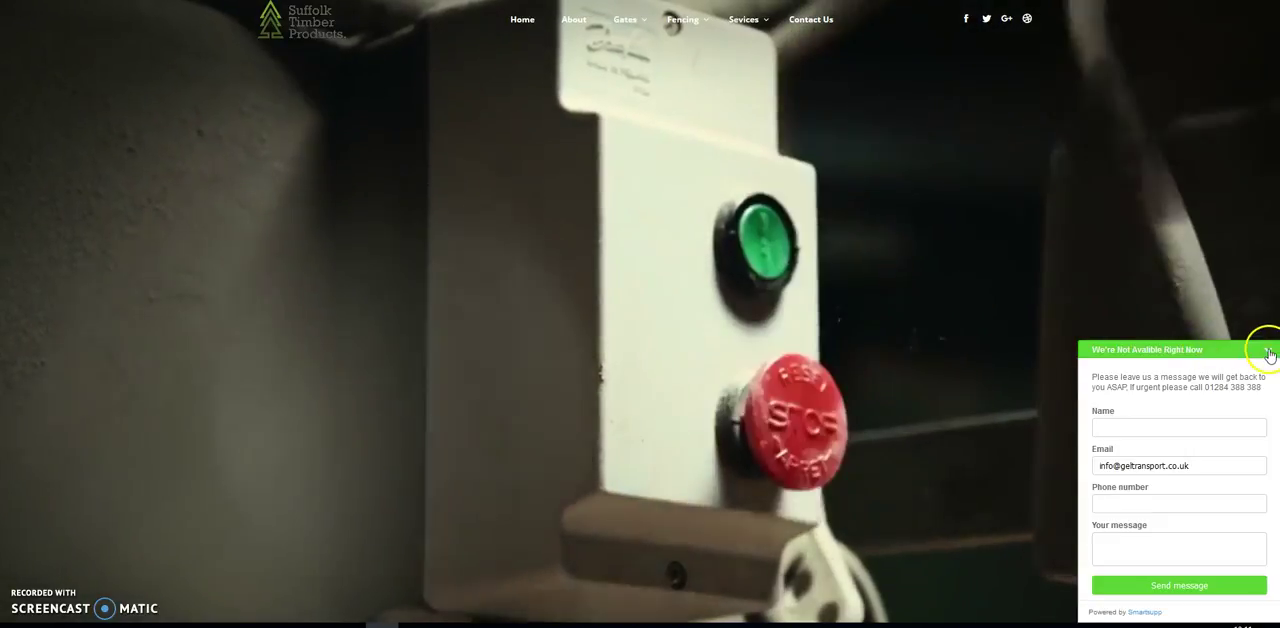
{"action": "left_click", "coordinate": [1270, 352]}
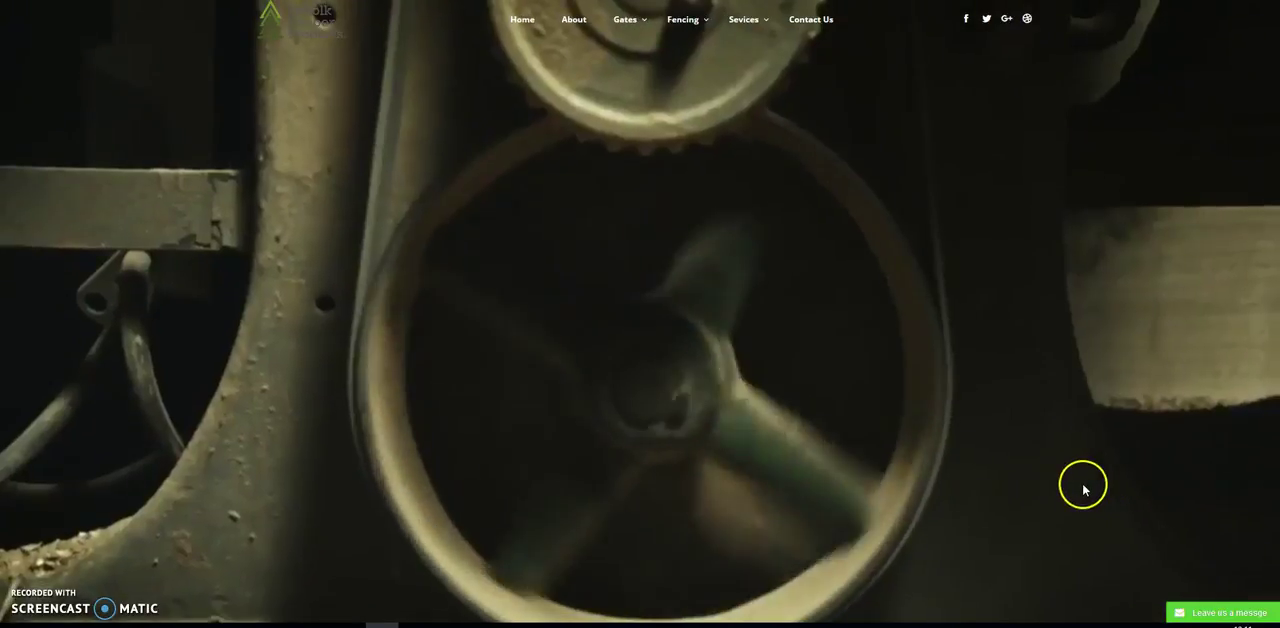
{"action": "left_click", "coordinate": [1262, 616]}
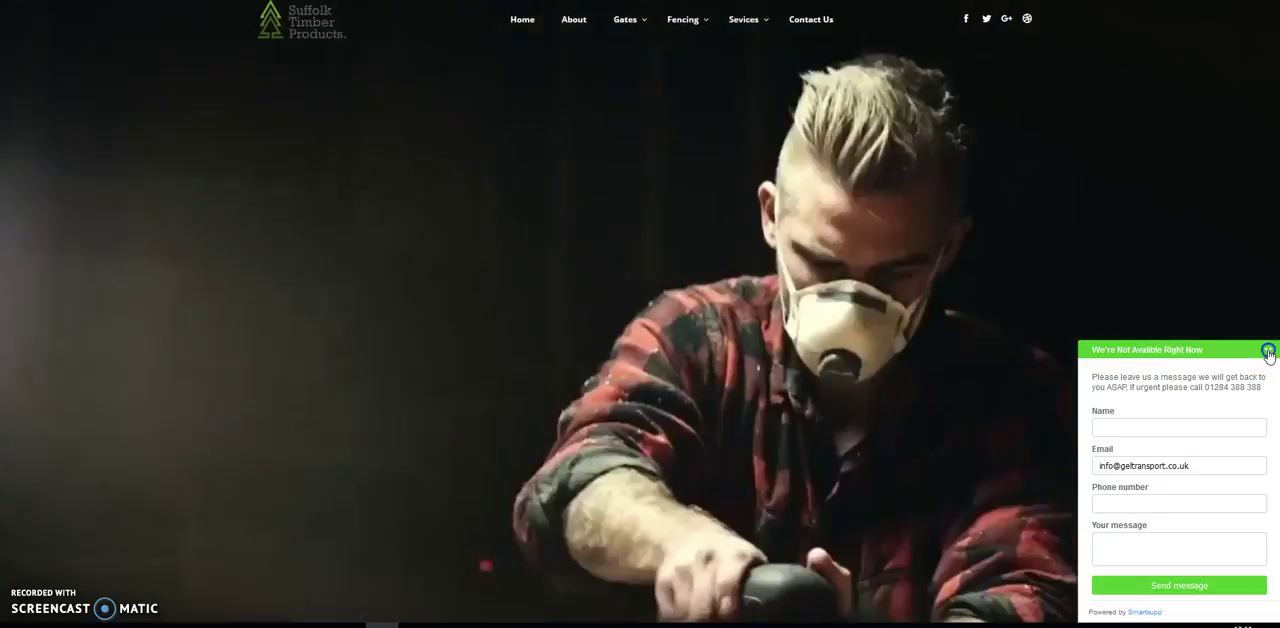
{"action": "left_click", "coordinate": [1262, 345]}
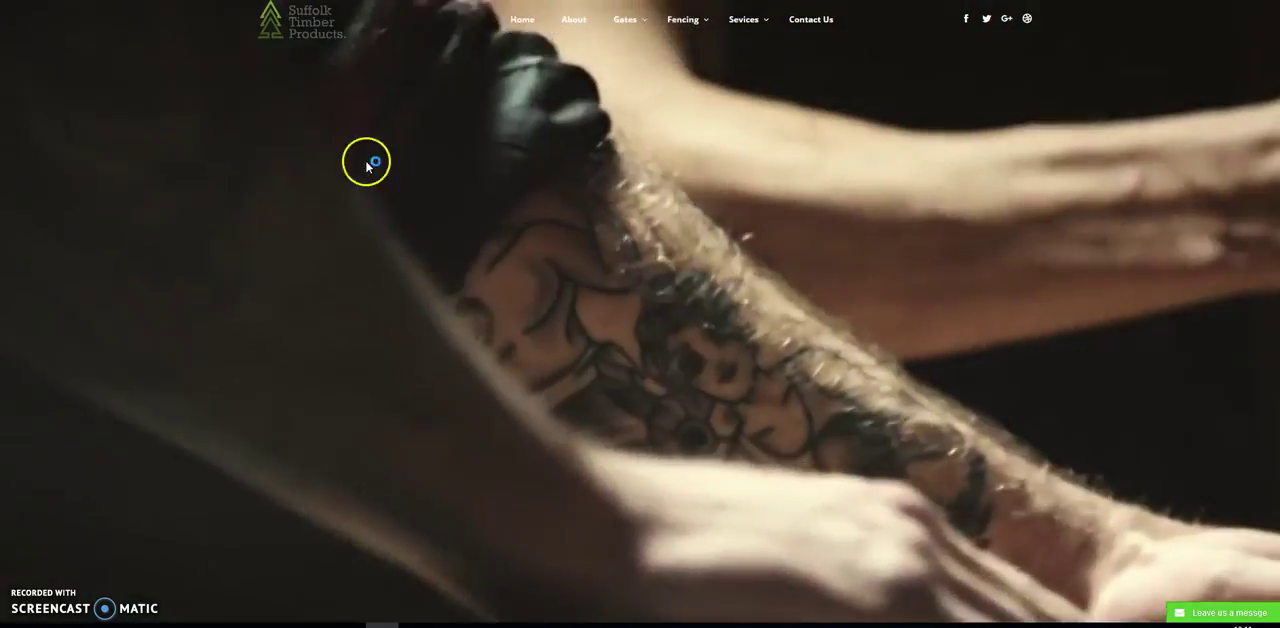